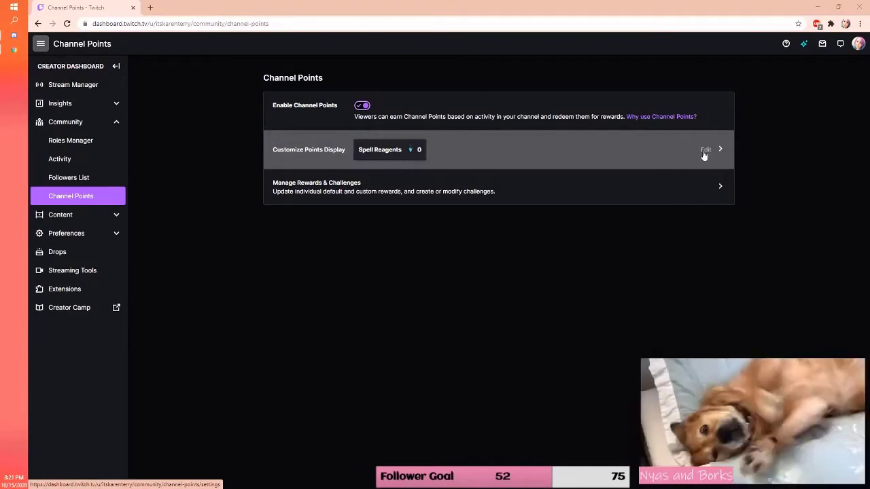
# - Review the Channel Points name and icon settings under Customize Points Display, returning to the Channel Points overview
pyautogui.click(406, 157)
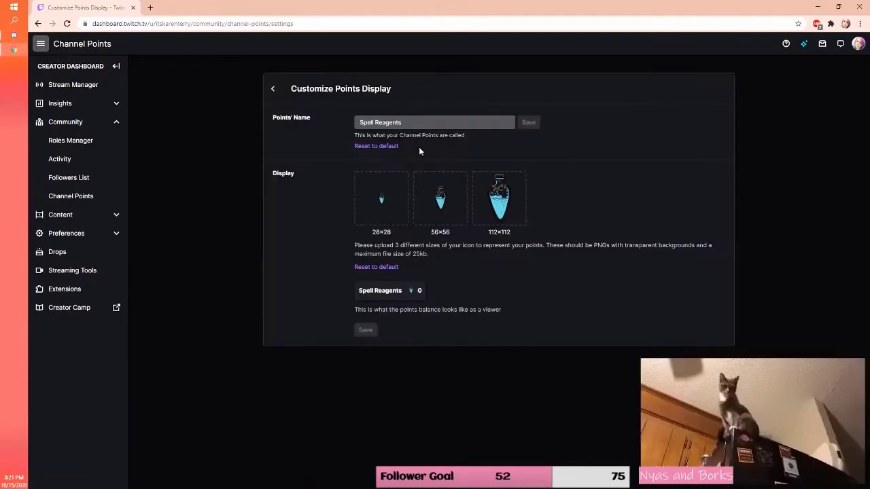
pyautogui.click(38, 25)
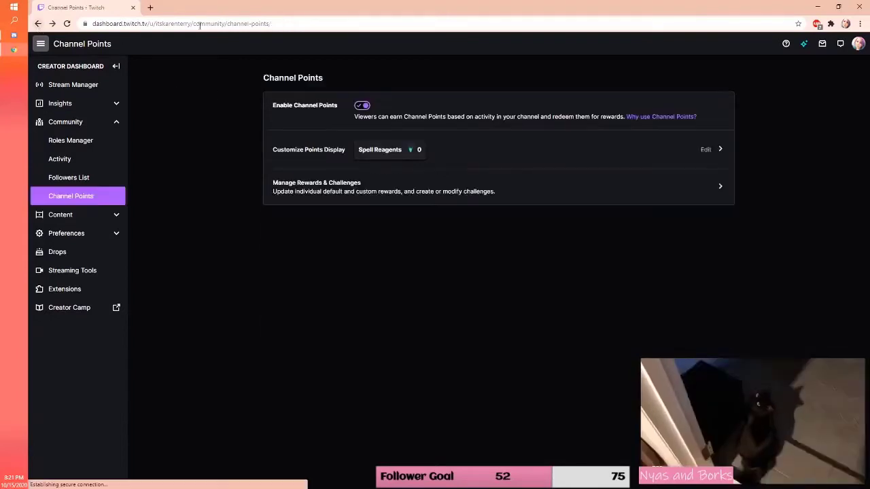
pyautogui.click(718, 151)
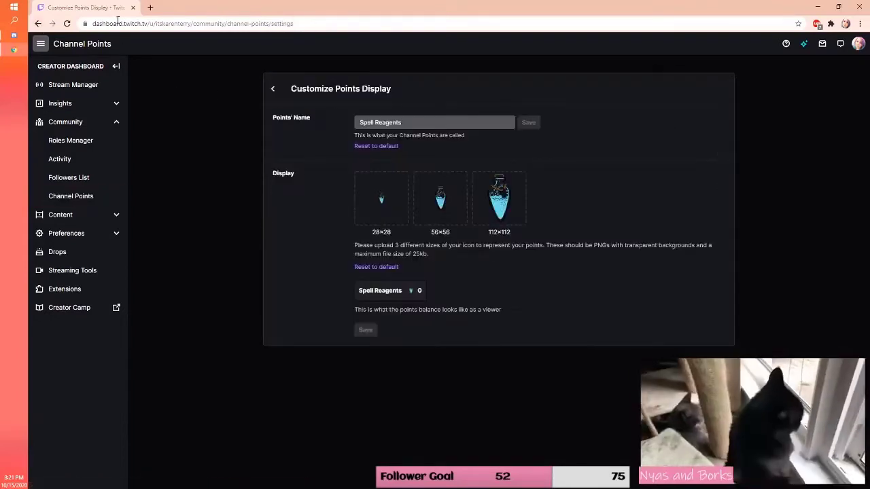
pyautogui.click(38, 24)
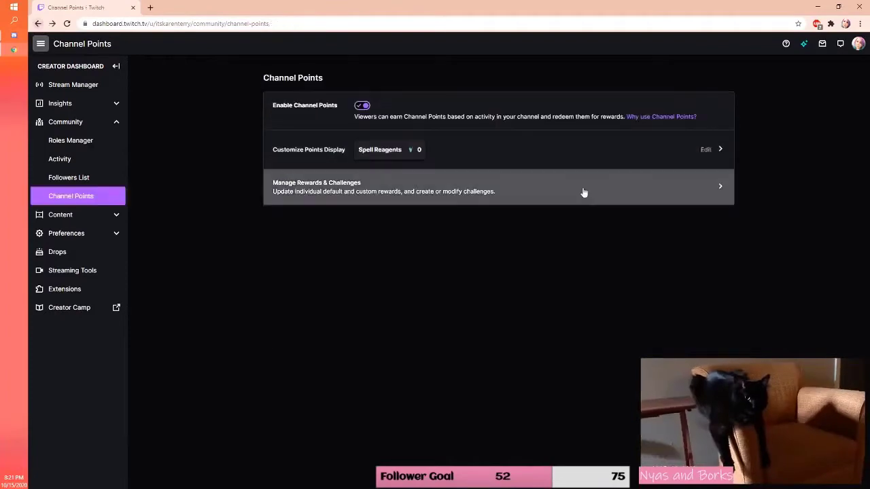
# - Open Manage Rewards & Challenges and look through the community challenges, custom rewards and default rewards
pyautogui.click(653, 192)
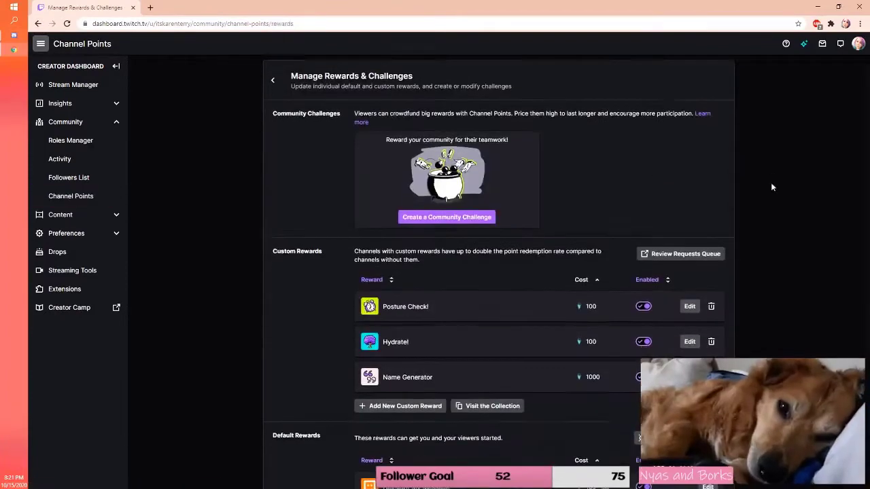
pyautogui.scroll(-3, 771, 183)
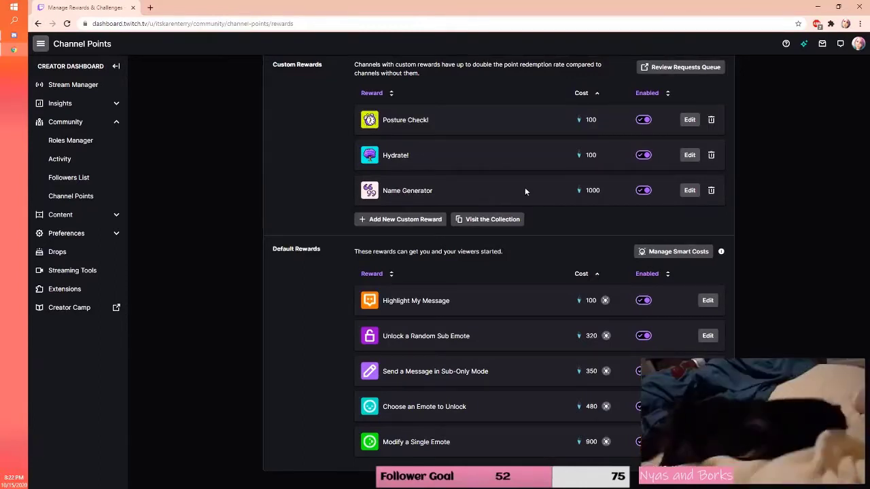
pyautogui.scroll(3, 525, 191)
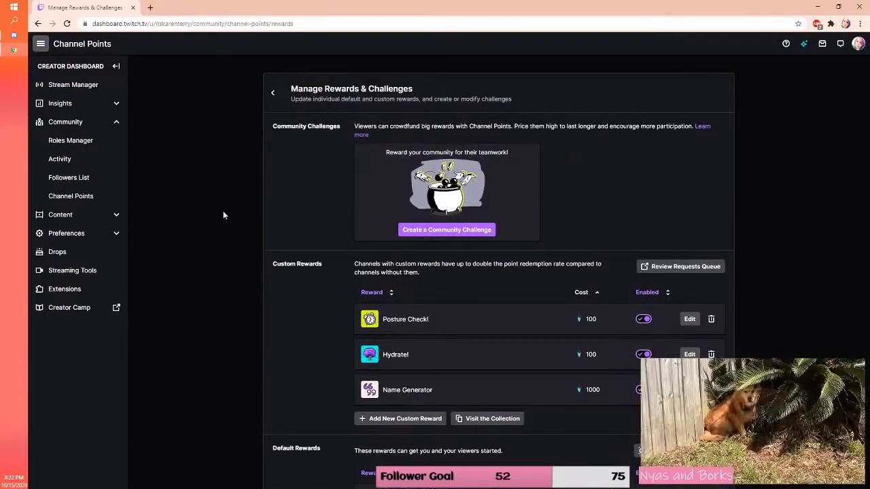
pyautogui.scroll(-2, 234, 204)
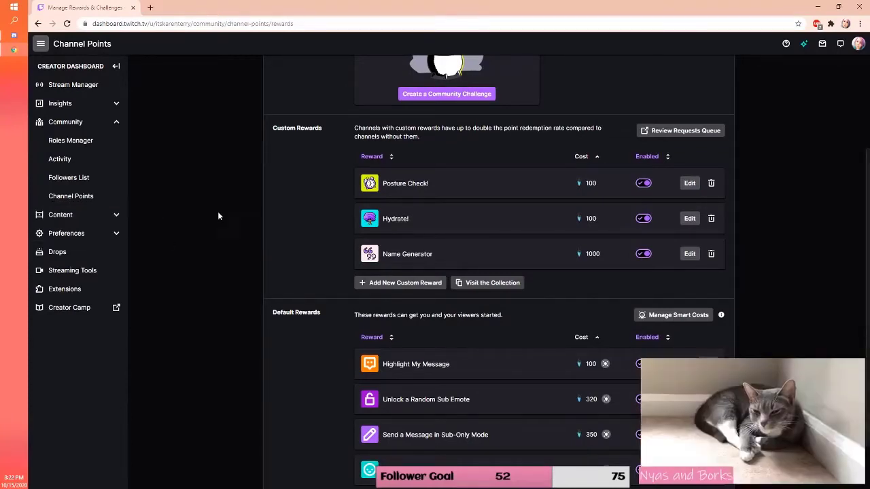
# - Open the Affiliate preferences and view the subscription names for the three tiers, returning to the Revenue overview
pyautogui.click(95, 239)
pyautogui.click(63, 289)
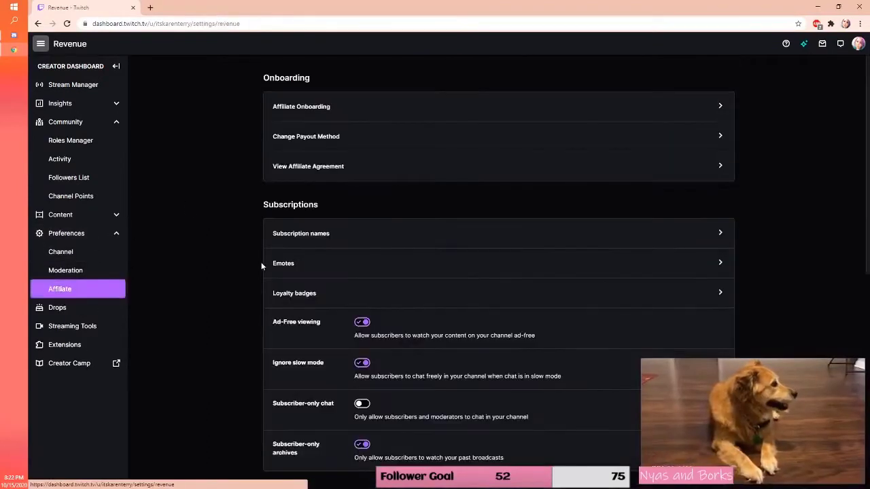
pyautogui.scroll(-1, 820, 307)
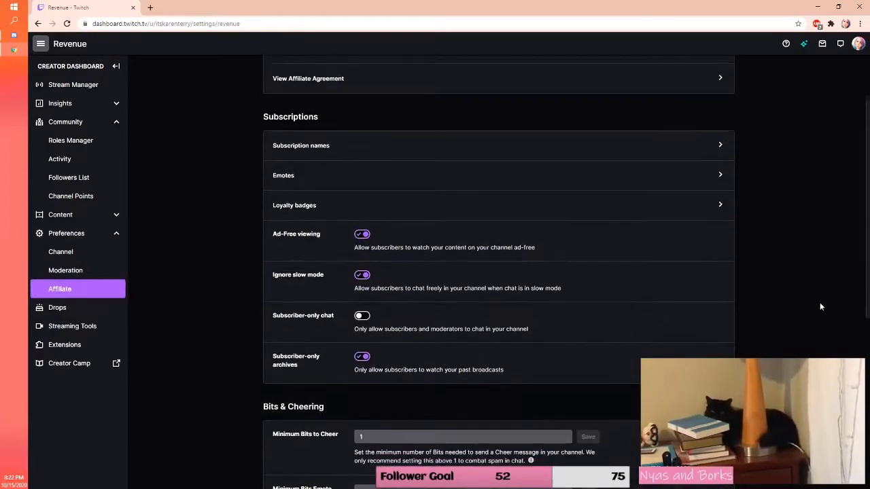
pyautogui.click(346, 145)
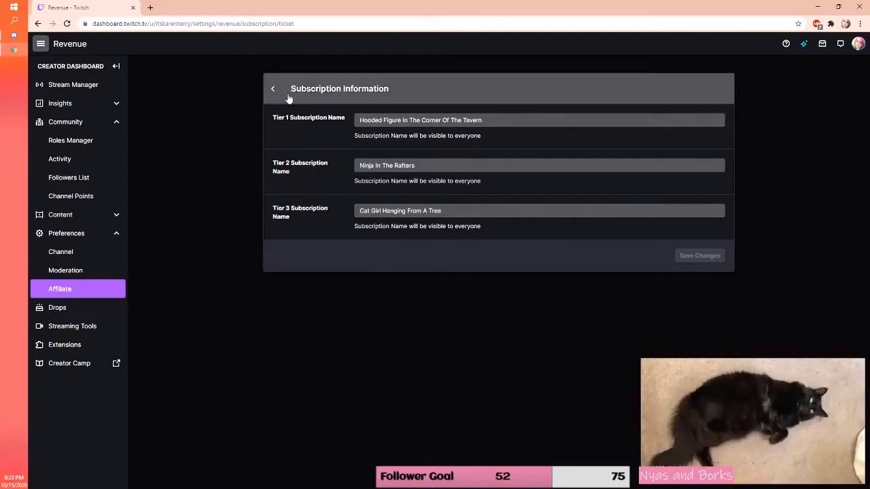
pyautogui.click(275, 89)
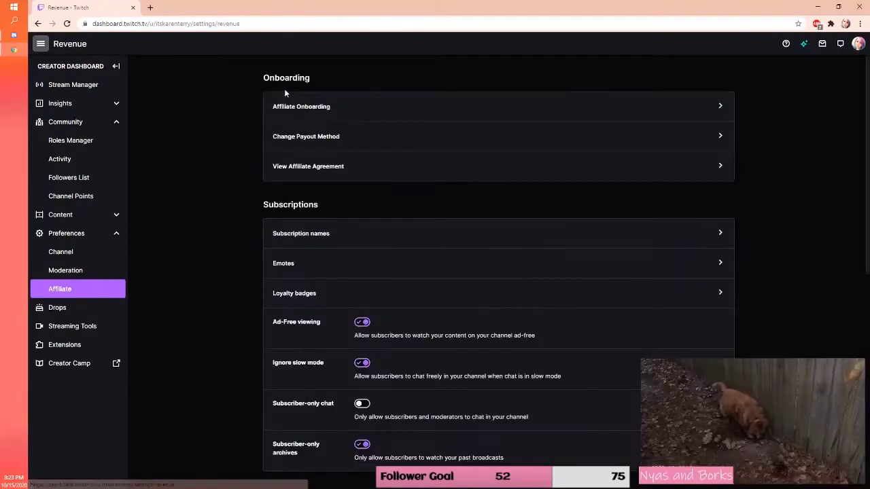
# - View the subscription emote settings, examine the reward in the unlock progress, and return to the Revenue overview
pyautogui.click(328, 267)
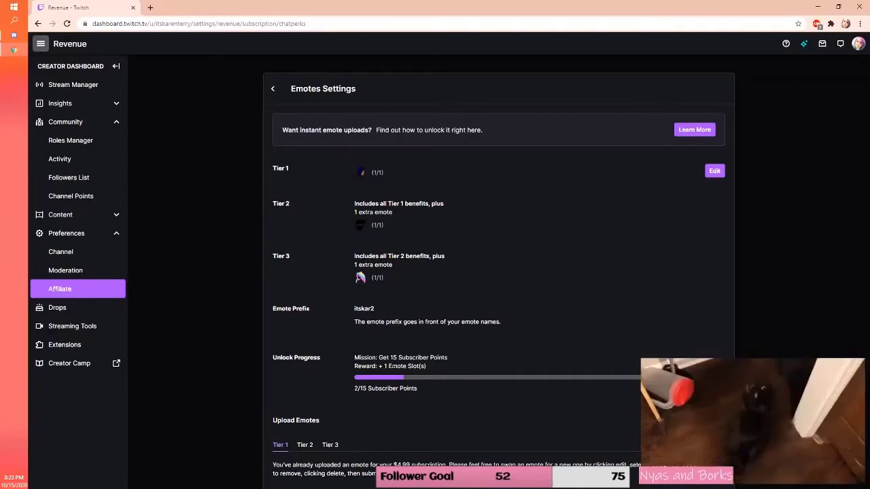
pyautogui.moveTo(384, 367); pyautogui.dragTo(453, 368)
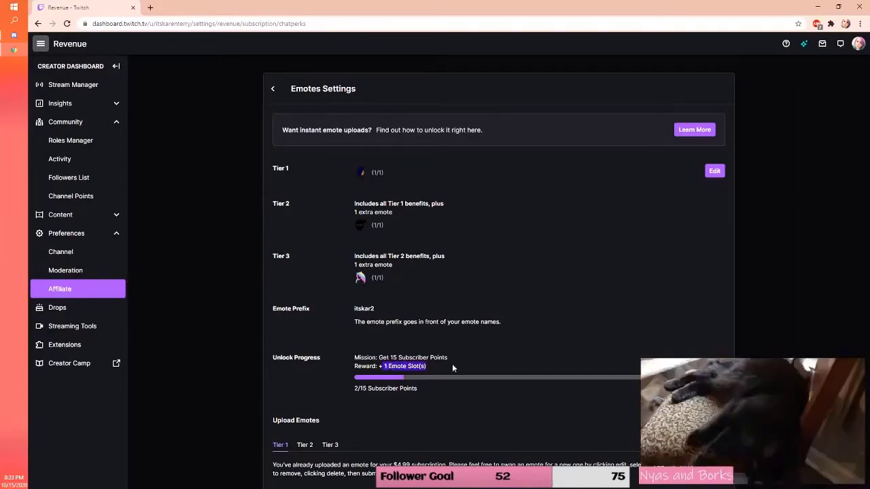
pyautogui.click(439, 370)
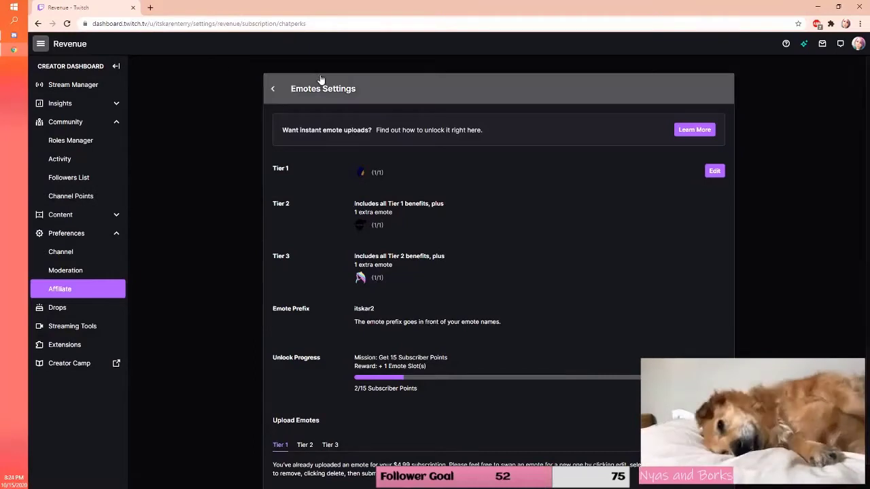
pyautogui.click(296, 89)
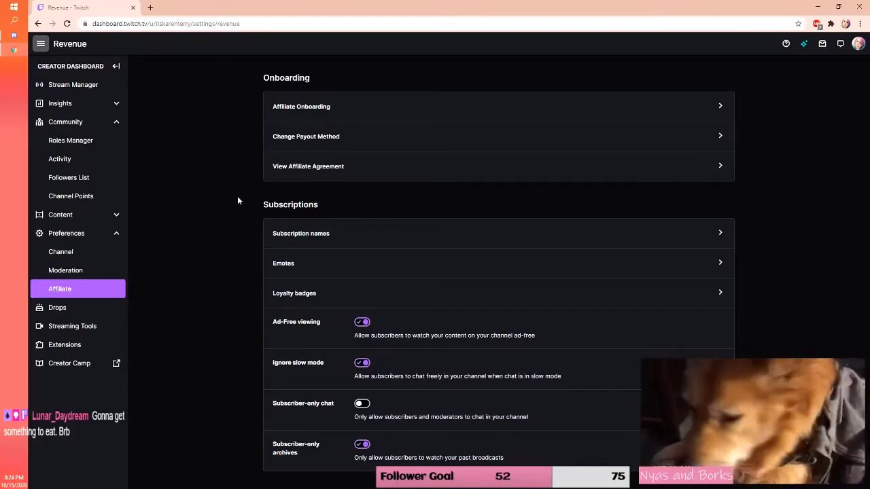
# - Look through the subscriber loyalty badges and the custom badge flair, returning to the Revenue overview
pyautogui.click(356, 292)
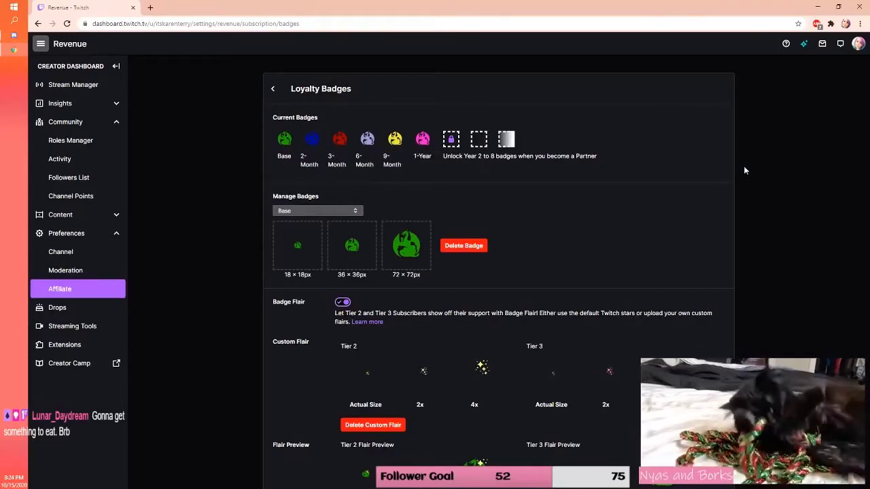
pyautogui.scroll(-2, 744, 166)
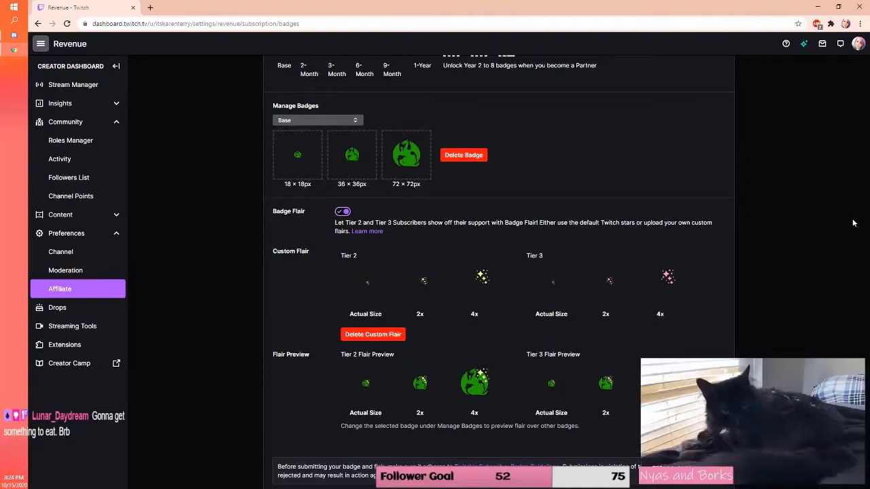
pyautogui.scroll(2, 854, 223)
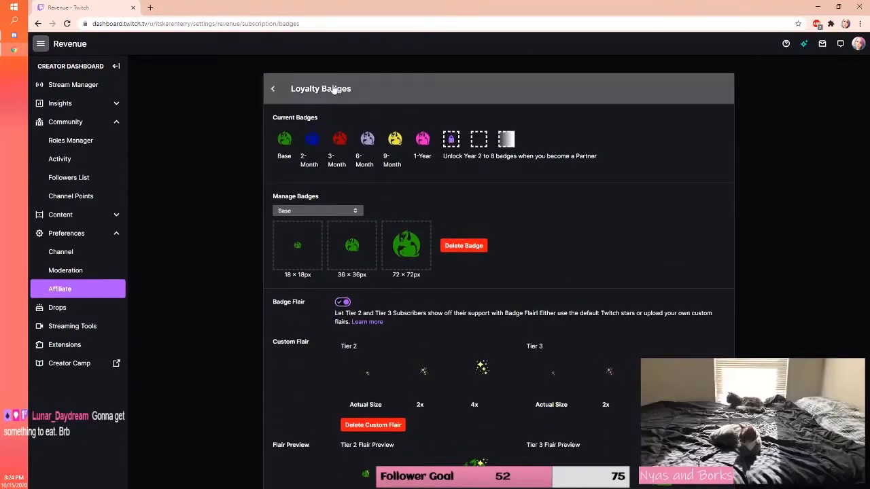
pyautogui.click(274, 90)
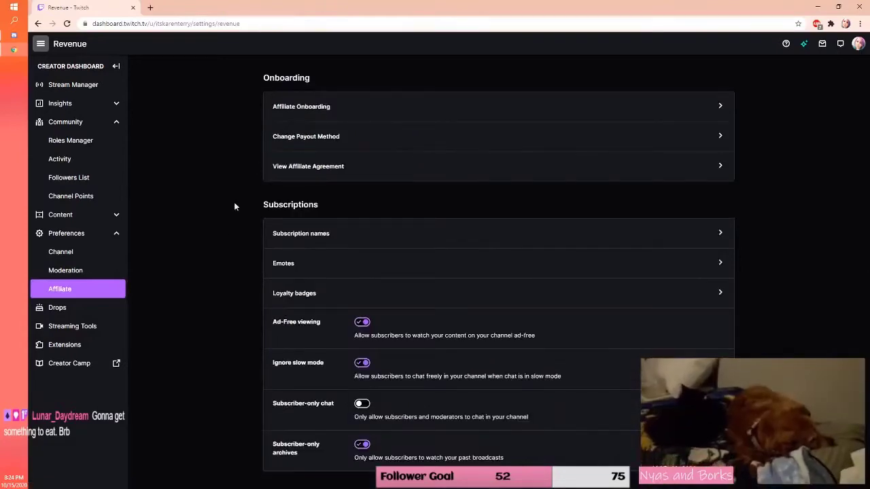
# - Examine the Subscriptions, Bits & Cheering, Community Support & Recognition and Ads settings on the Revenue page
pyautogui.scroll(-2, 231, 235)
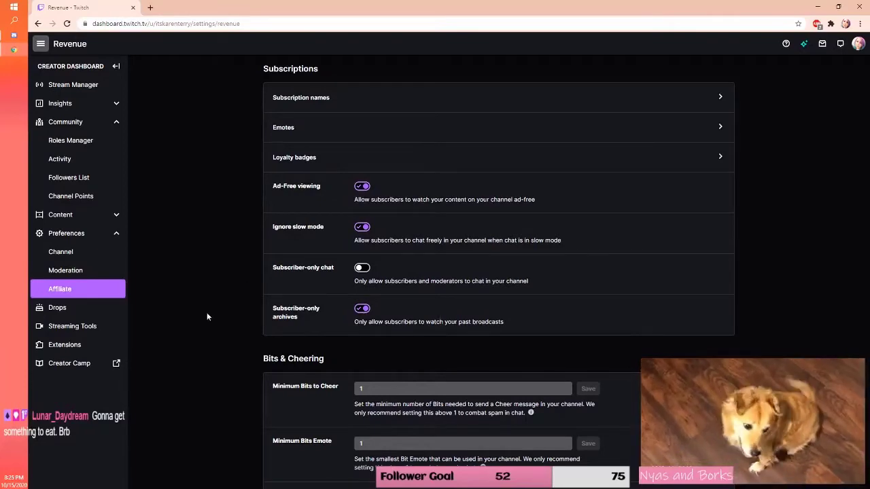
pyautogui.scroll(-3, 207, 316)
pyautogui.scroll(-2, 207, 317)
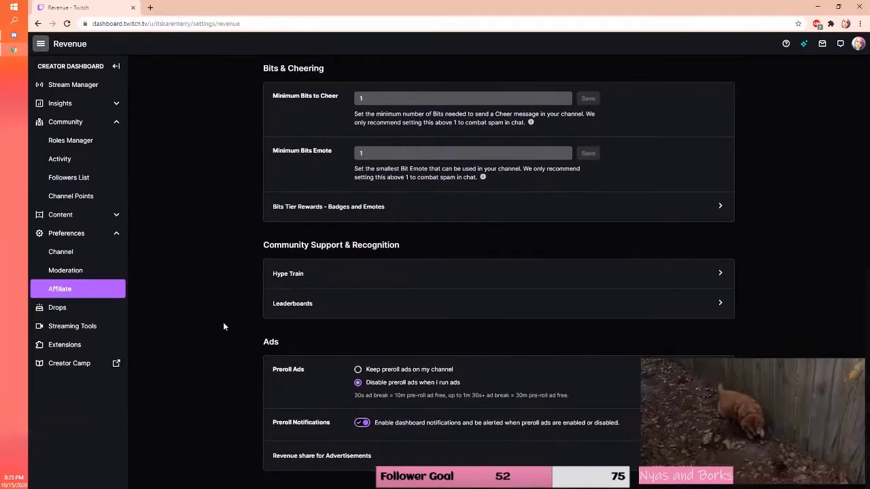
pyautogui.scroll(2, 234, 332)
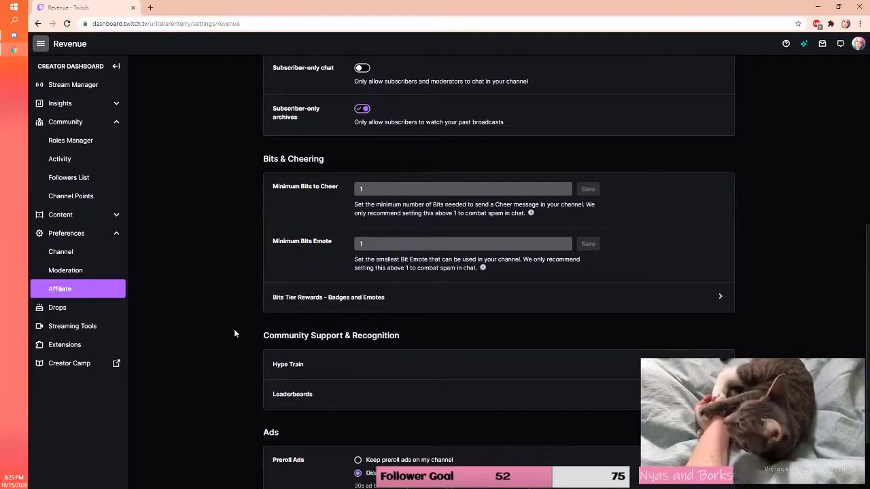
pyautogui.scroll(5, 234, 333)
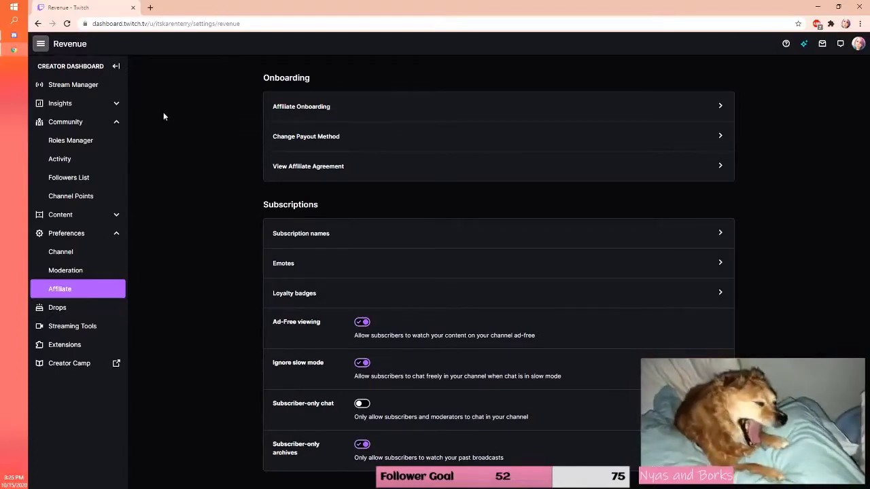
# - Open the channel's Achievements and compare the requirements for Path to Affiliate and Path to Partner
pyautogui.click(116, 105)
pyautogui.click(94, 160)
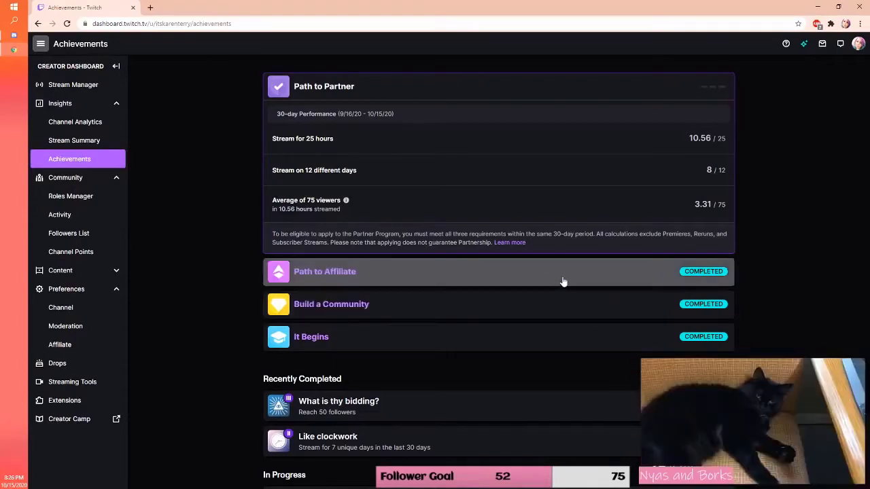
pyautogui.click(564, 282)
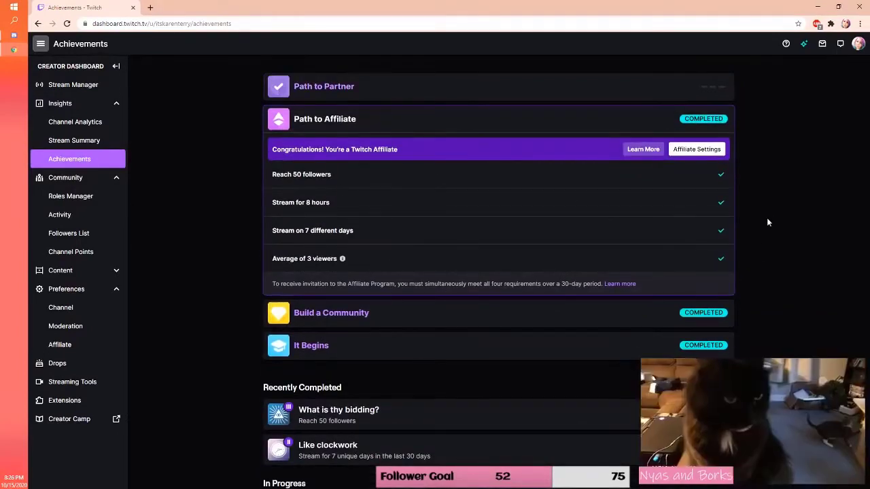
pyautogui.click(563, 88)
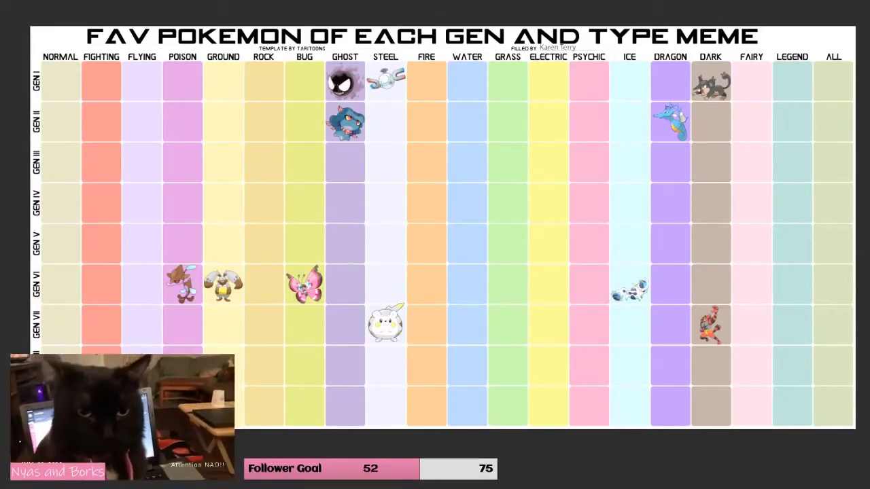
# - Switch to the veekun Pokémon Search page and search for Dragon types introduced in Generation IV, sorted by National dex number
pyautogui.hotkey('alt', 'Tab')
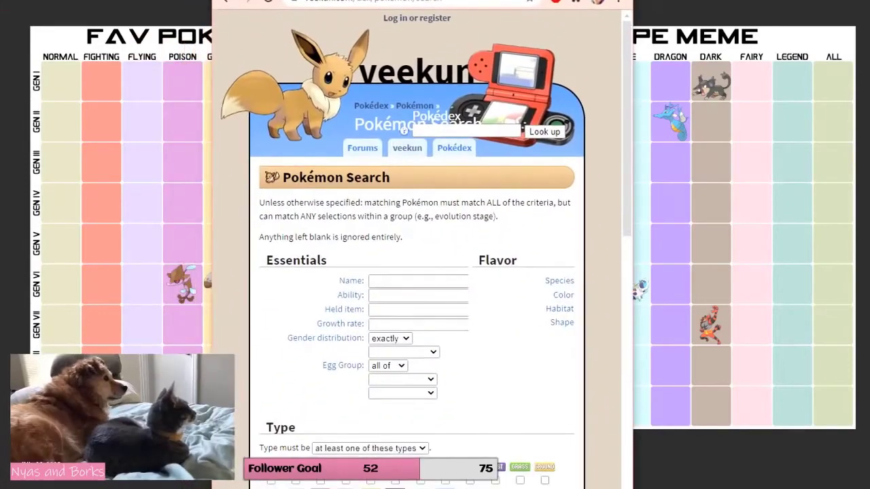
pyautogui.press('super+Up')
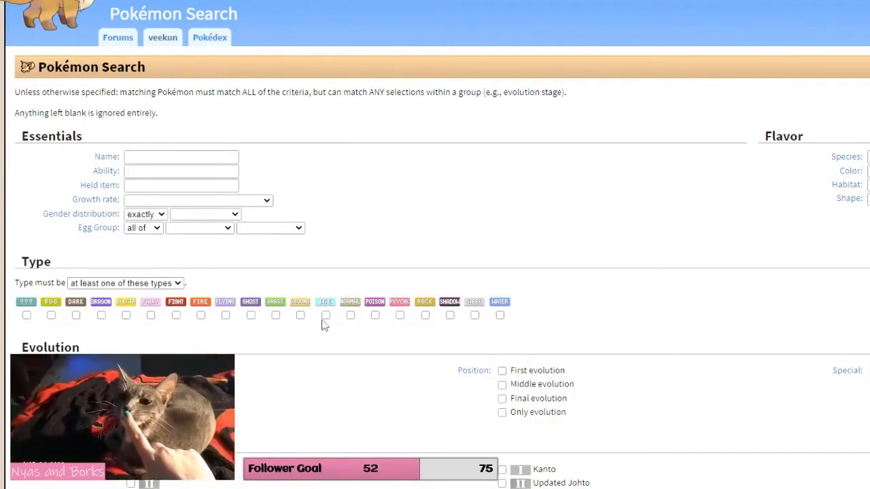
pyautogui.click(101, 315)
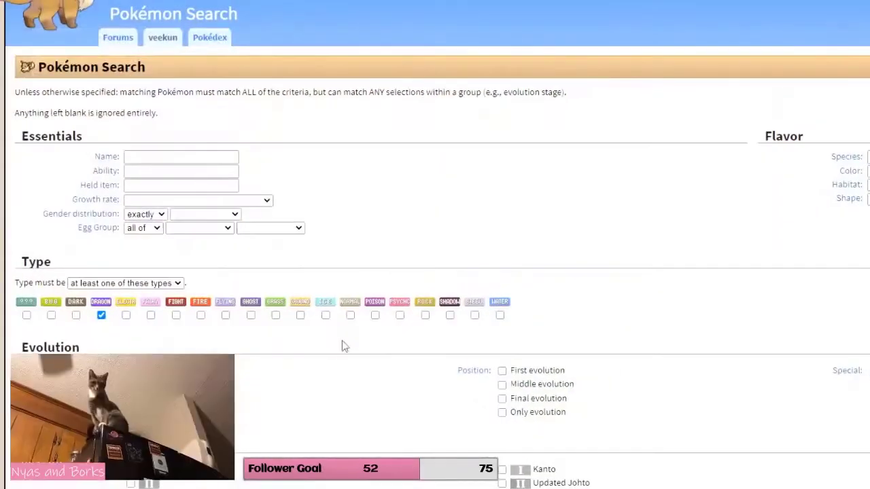
pyautogui.scroll(-3, 342, 341)
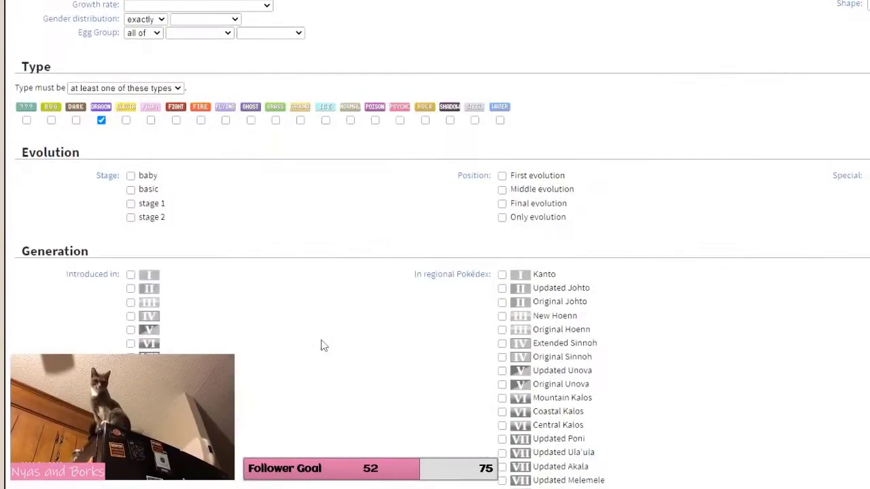
pyautogui.click(131, 316)
pyautogui.scroll(-9, 344, 324)
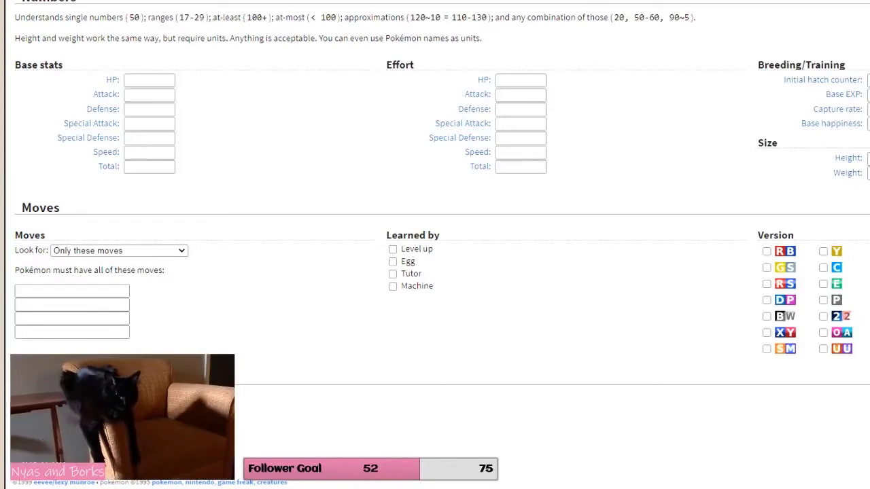
pyautogui.click(173, 360)
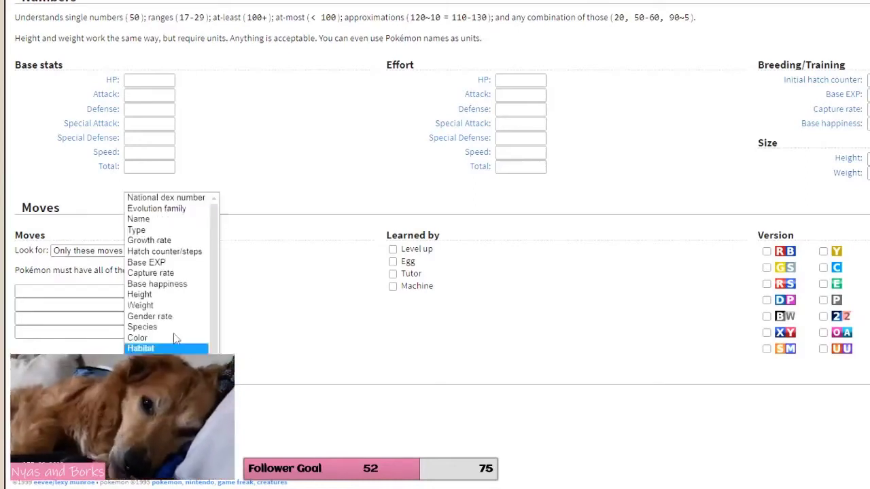
pyautogui.click(175, 198)
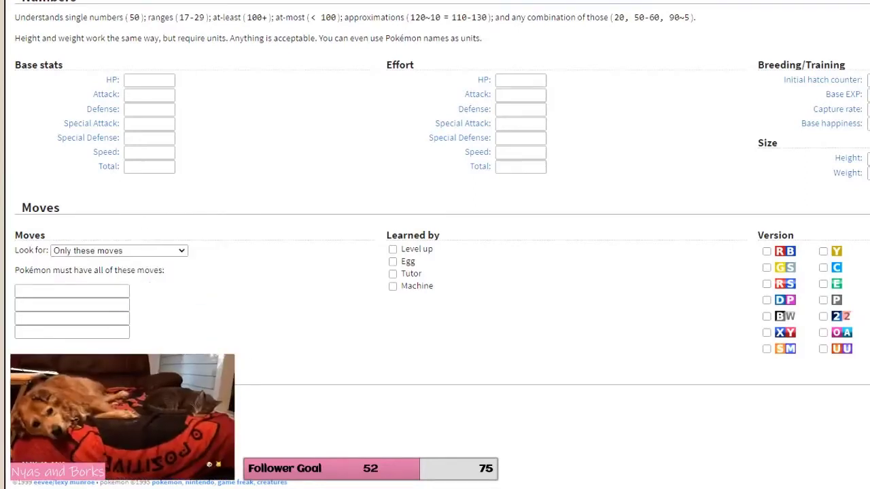
pyautogui.press('Return')
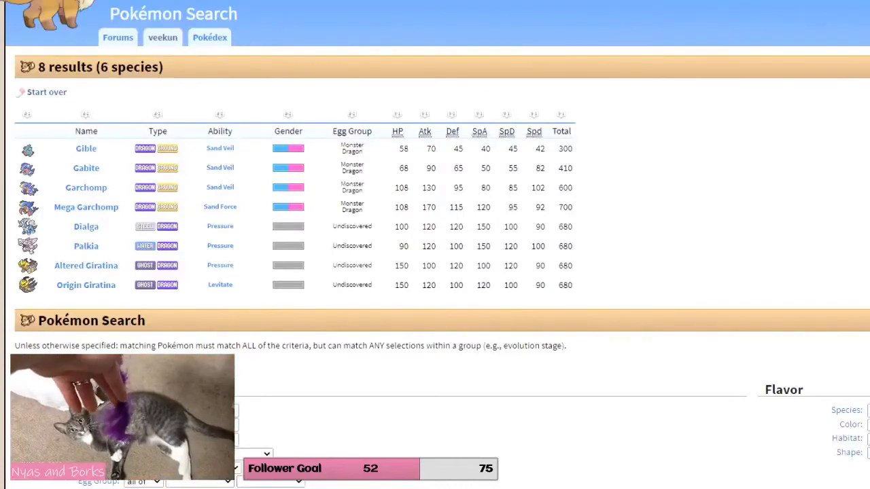